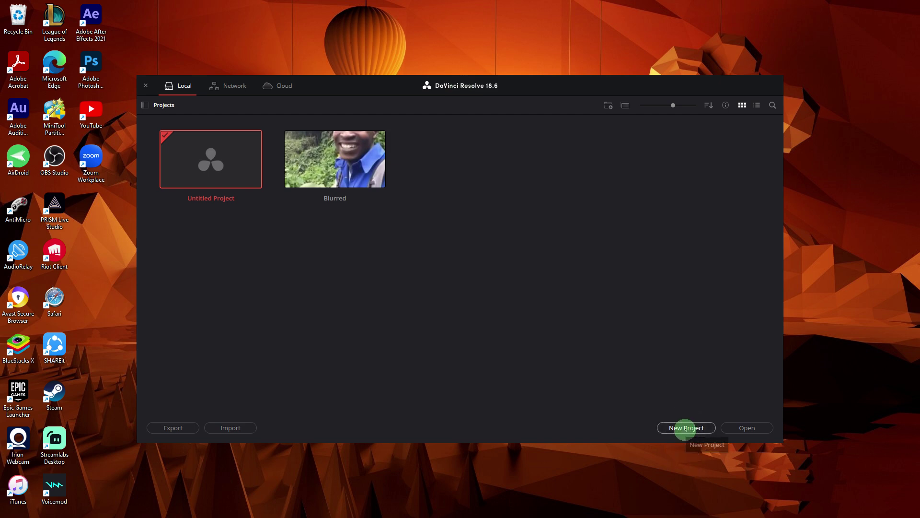
- Start a new project from the Project Manager, proposed as 'Untitled Project 1'
click(686, 428)
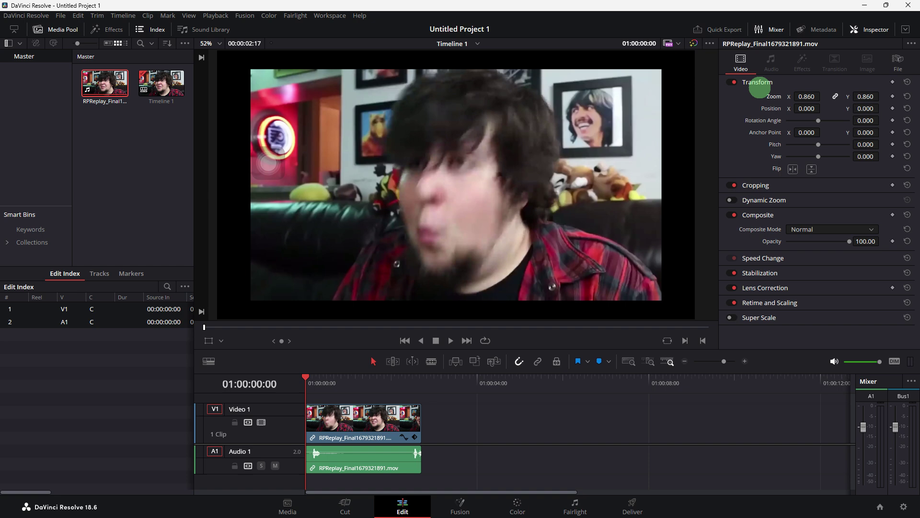
- Shift the timeline clip about 17 frames later, leaving black frames at the start
drag(403, 428, 432, 428)
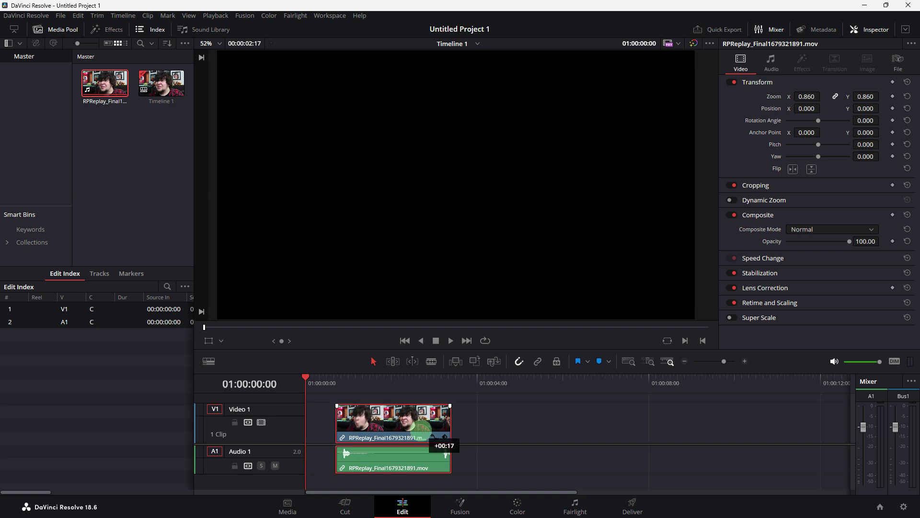